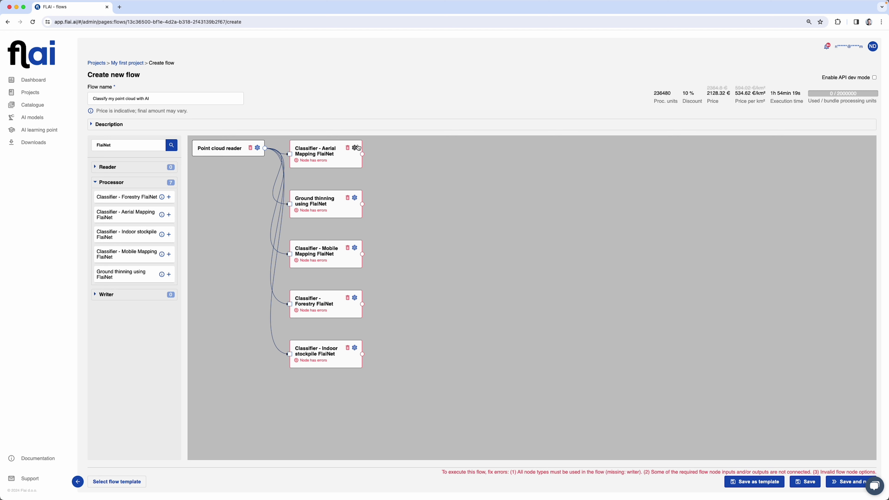
Step: In the Aerial Mapping classifier's settings, review its info and choose the AI model FlaiNet - Geospatial v4.2.1 (beta)
{"action": "left_click", "coordinate": [356, 148]}
{"action": "left_click", "coordinate": [377, 64]}
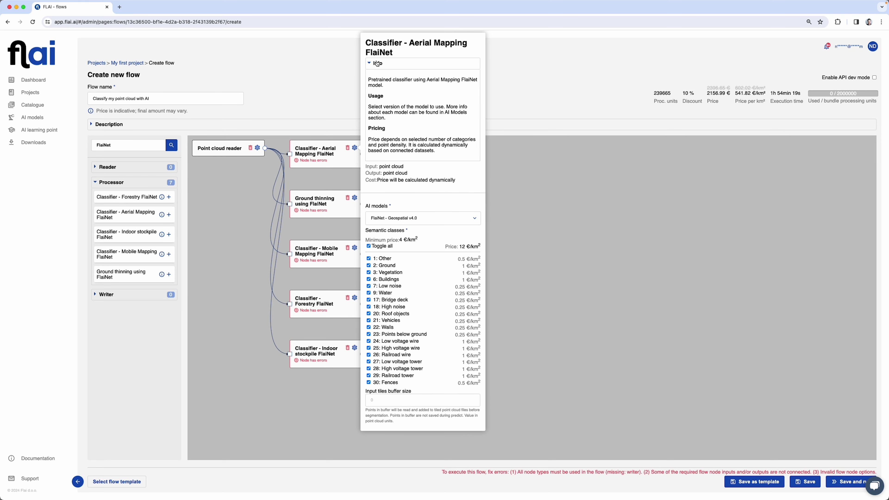
{"action": "left_click", "coordinate": [377, 64]}
{"action": "left_click", "coordinate": [476, 126]}
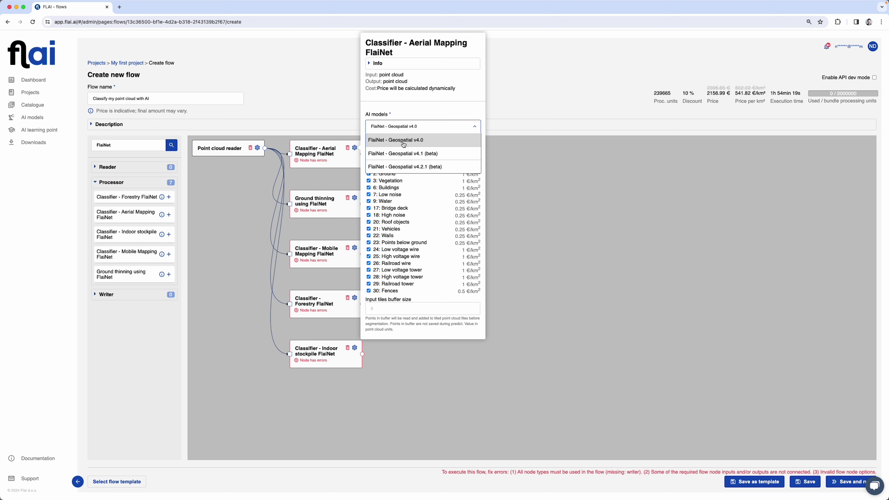
{"action": "left_click", "coordinate": [413, 166]}
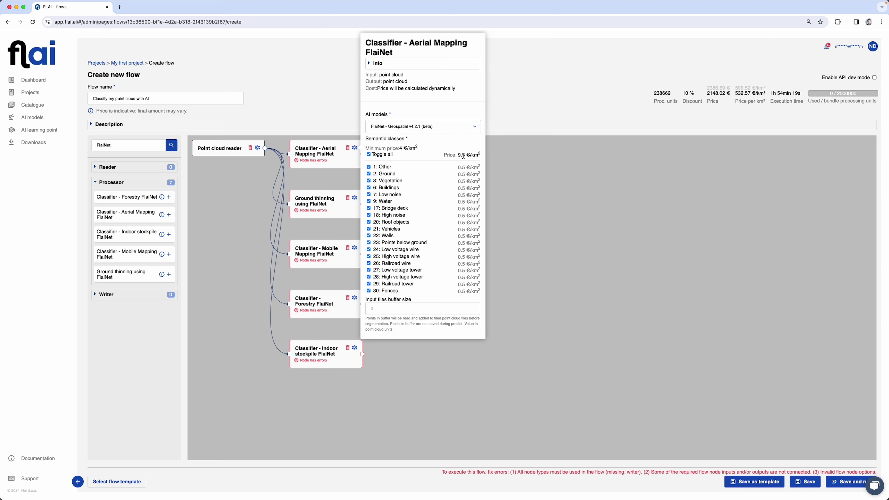
Step: Exclude the wire and tower semantic classes 24 through 29 from the Aerial Mapping classifier and close its settings
{"action": "left_click", "coordinate": [369, 286]}
{"action": "left_click", "coordinate": [370, 279]}
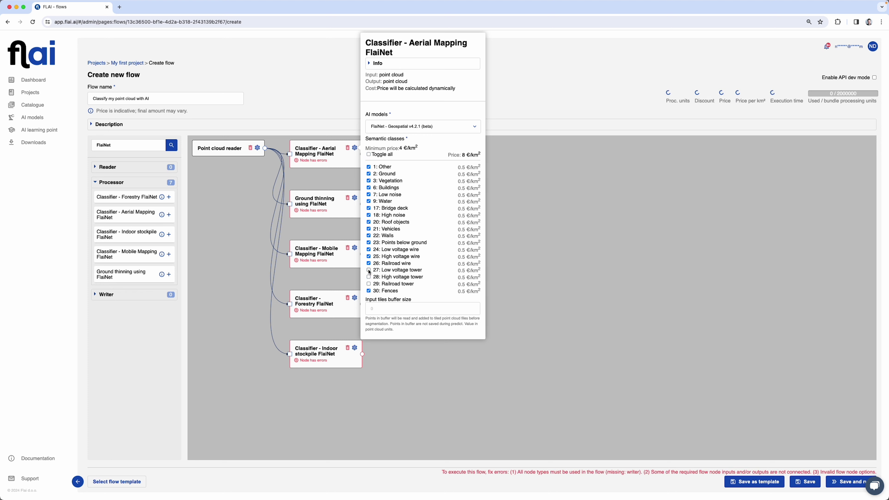
{"action": "left_click", "coordinate": [369, 271]}
{"action": "left_click", "coordinate": [369, 265]}
{"action": "left_click", "coordinate": [369, 257]}
{"action": "left_click", "coordinate": [370, 251]}
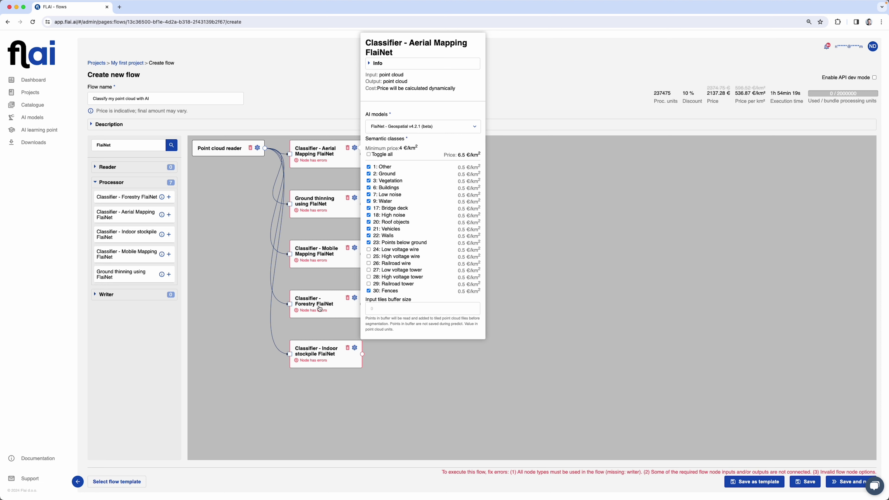
{"action": "left_click", "coordinate": [395, 309]}
{"action": "left_click", "coordinate": [556, 215]}
Step: Replace the ground thinning node with a new Ground thinning using FlaiNet node fed by the Aerial Mapping classifier's output
{"action": "left_click", "coordinate": [321, 213]}
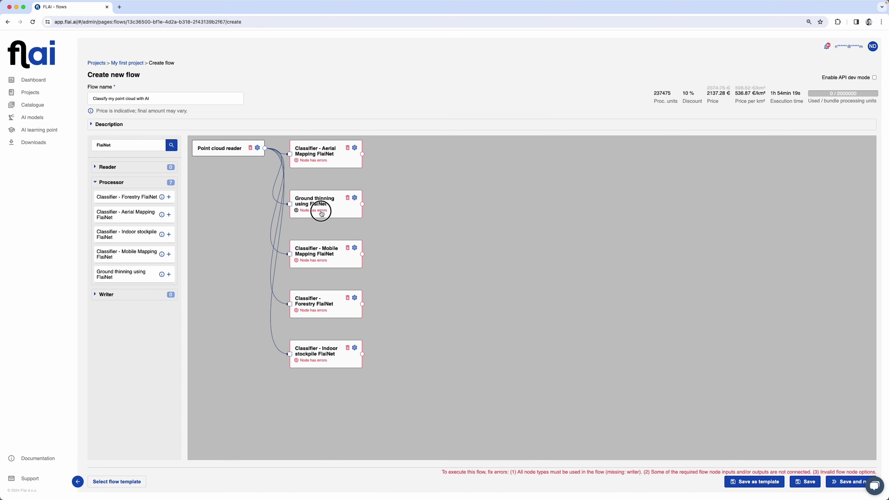
{"action": "left_click_drag", "start_coordinate": [322, 214], "coordinate": [399, 213]}
{"action": "left_click", "coordinate": [427, 198]}
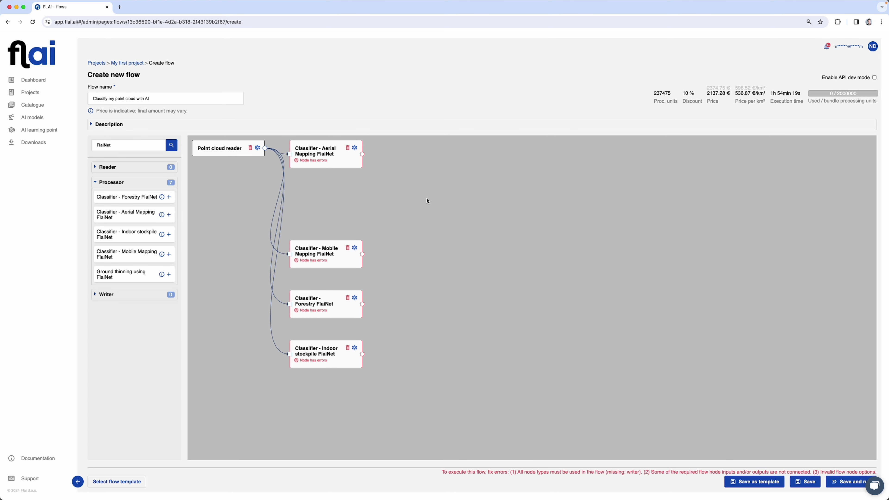
{"action": "left_click", "coordinate": [169, 274]}
{"action": "left_click_drag", "start_coordinate": [328, 200], "coordinate": [465, 159]}
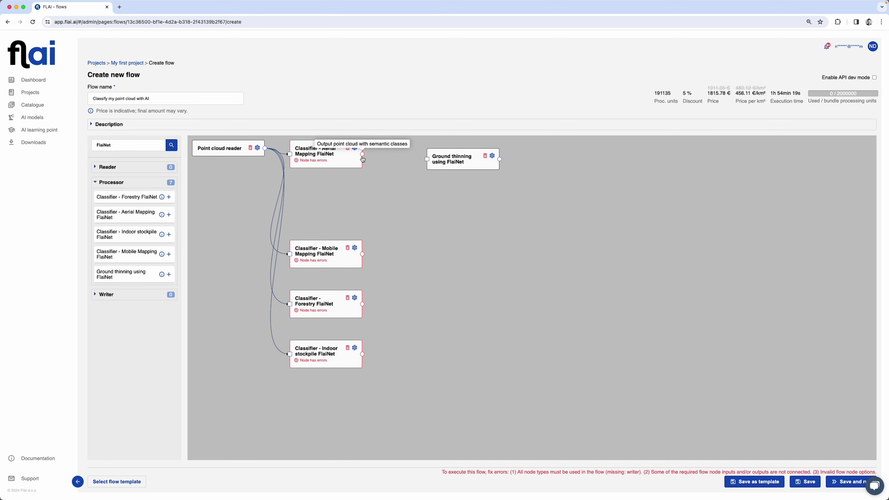
{"action": "left_click_drag", "start_coordinate": [363, 154], "coordinate": [459, 204]}
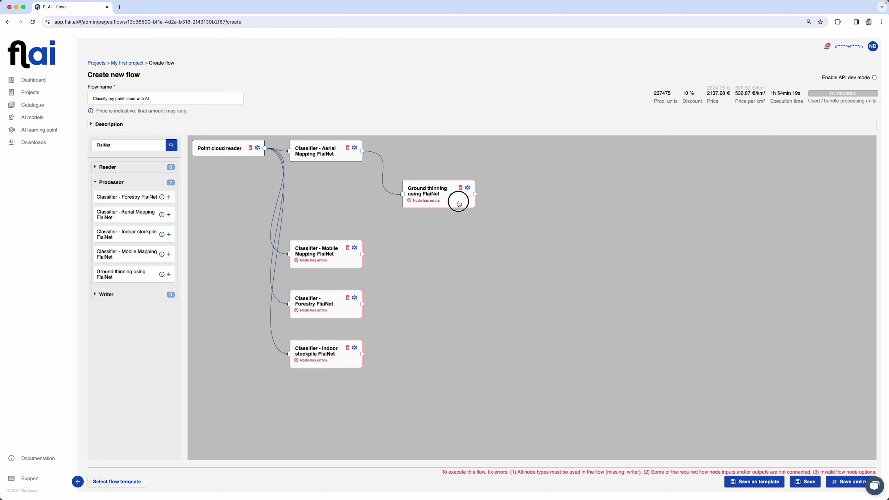
Step: Configure ground thinning with the Ground thinning procedure v1.0 model, input class label 2, thin ground label 2 and non-thin ground label 3
{"action": "left_click", "coordinate": [468, 189]}
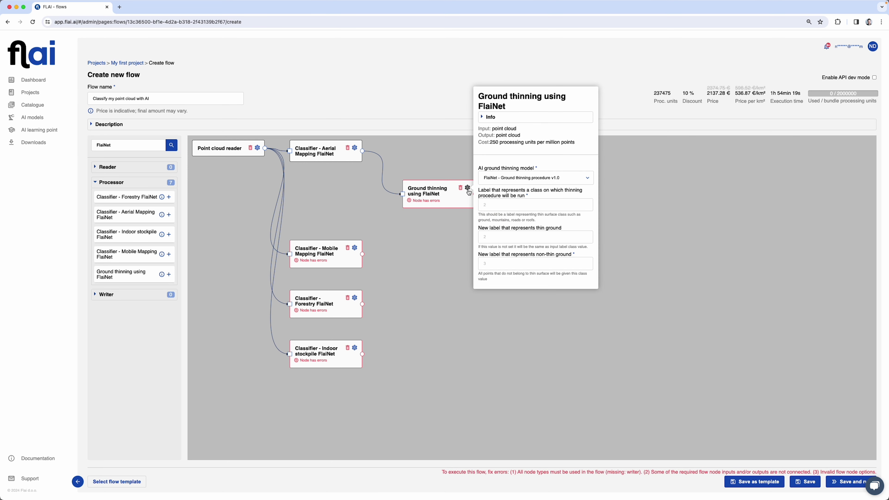
{"action": "left_click", "coordinate": [590, 178]}
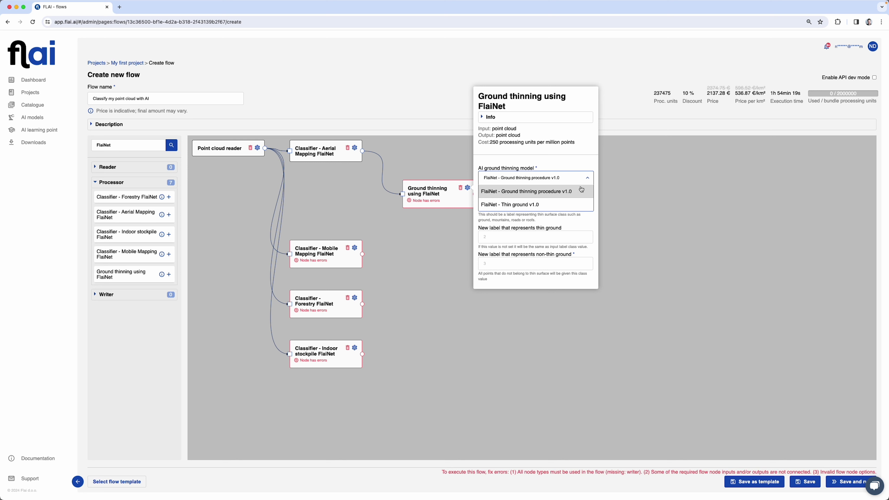
{"action": "left_click", "coordinate": [589, 179]}
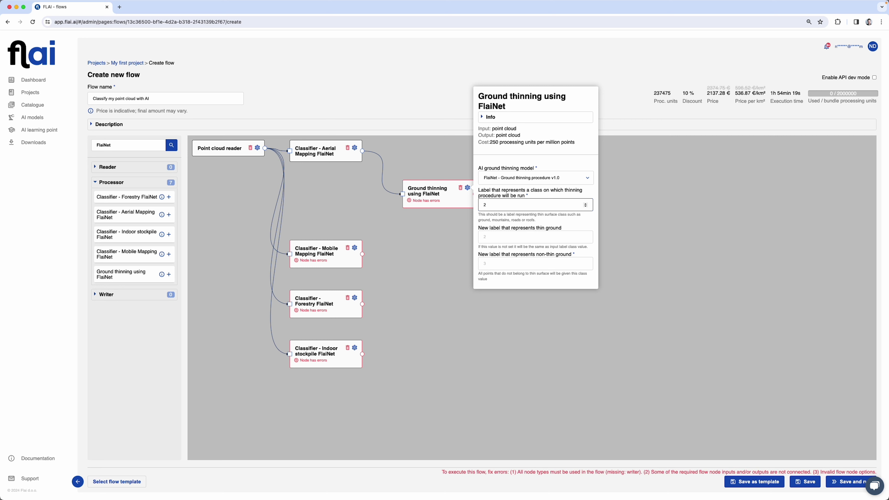
{"action": "left_click", "coordinate": [520, 238]}
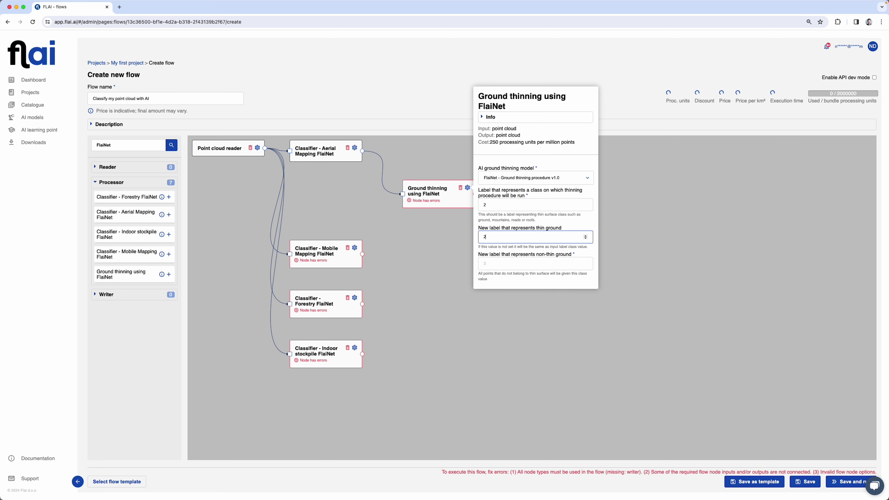
{"action": "left_click", "coordinate": [501, 263]}
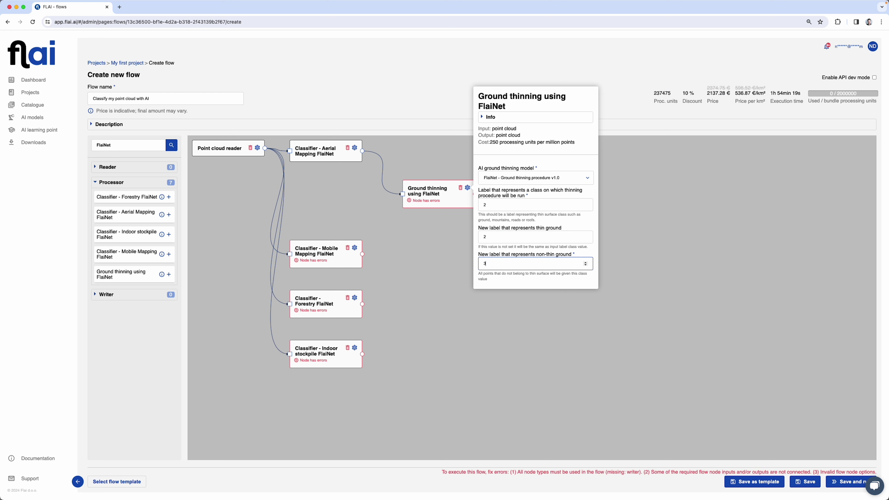
{"action": "key", "text": "BackSpace"}
{"action": "type", "text": "3"}
{"action": "left_click", "coordinate": [519, 346]}
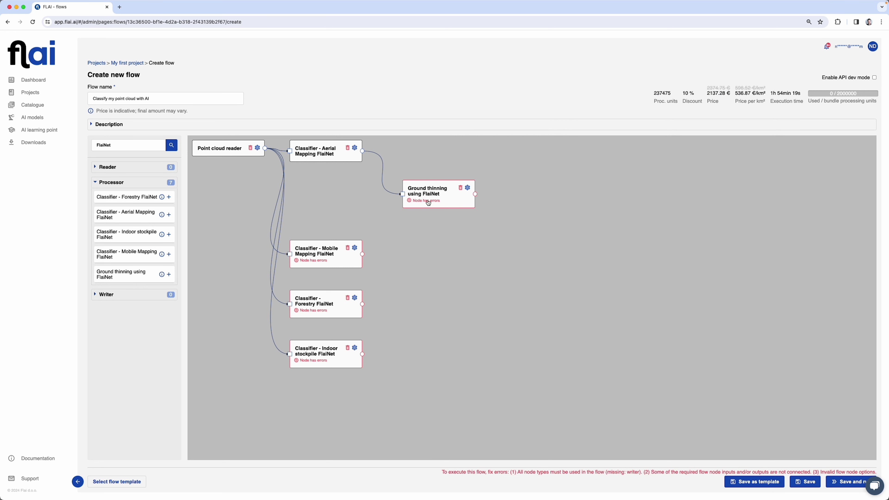
Step: Examine the settings of the Mobile Mapping, Forestry and Indoor stockpile classifiers, including their available models, semantic classes and pricing
{"action": "left_click_drag", "start_coordinate": [322, 258], "coordinate": [331, 258]}
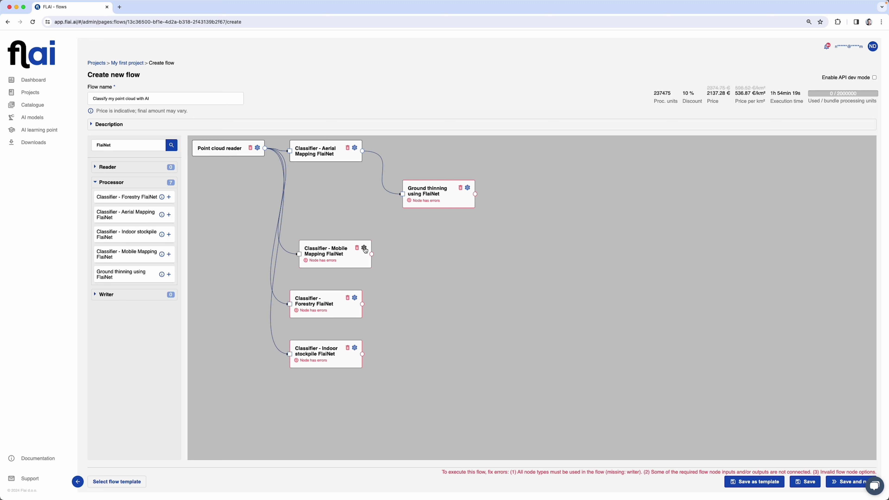
{"action": "left_click", "coordinate": [364, 249]}
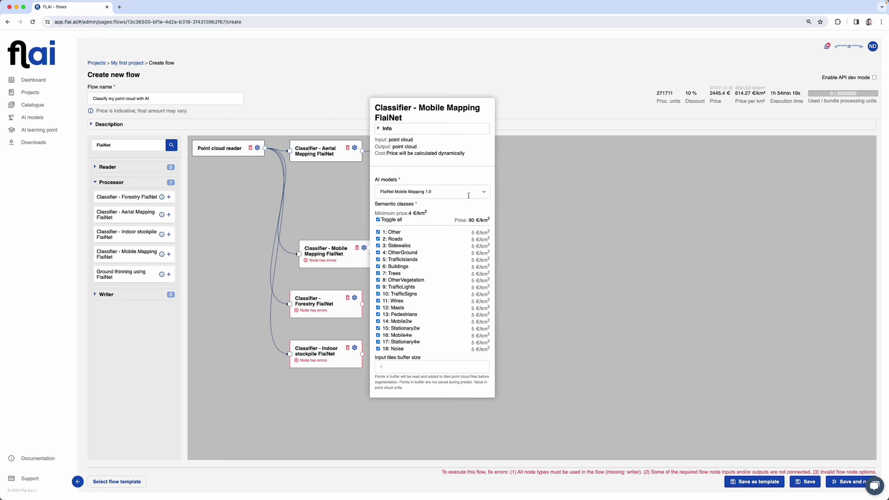
{"action": "left_click", "coordinate": [448, 192]}
{"action": "left_click", "coordinate": [447, 190]}
{"action": "left_click", "coordinate": [355, 297]}
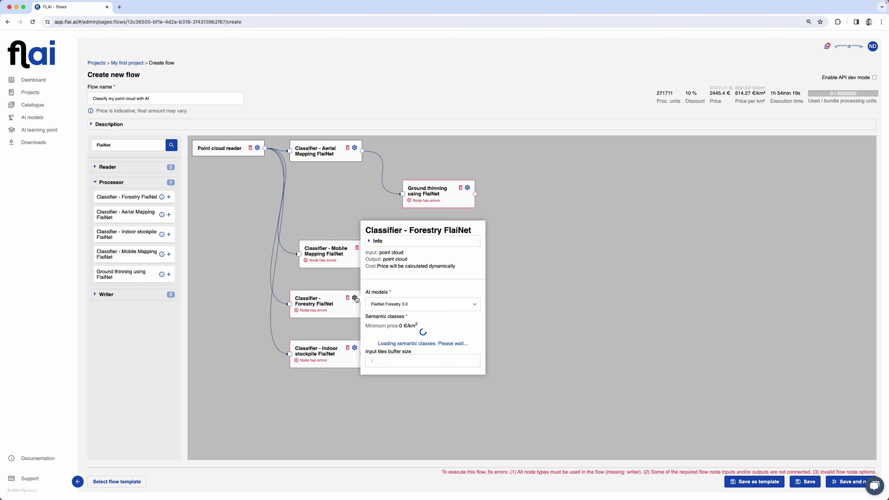
{"action": "left_click", "coordinate": [480, 287]}
{"action": "left_click", "coordinate": [481, 287]}
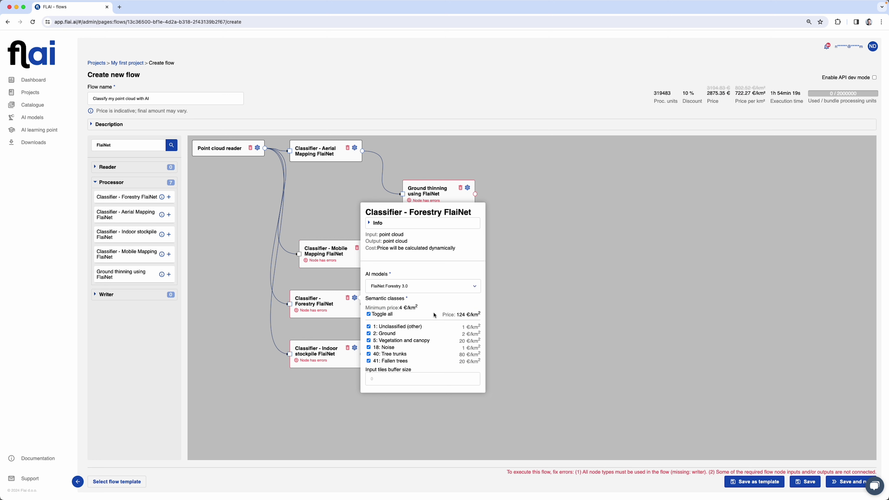
{"action": "left_click", "coordinate": [536, 291]}
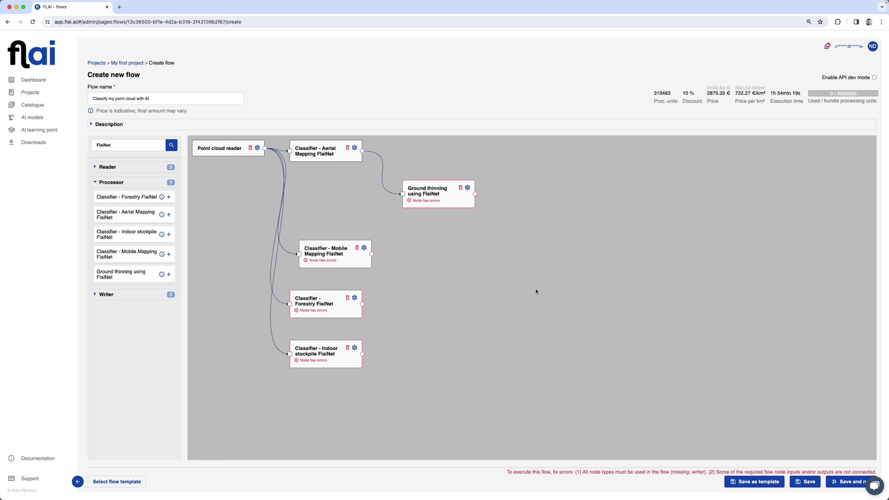
{"action": "left_click", "coordinate": [355, 349]}
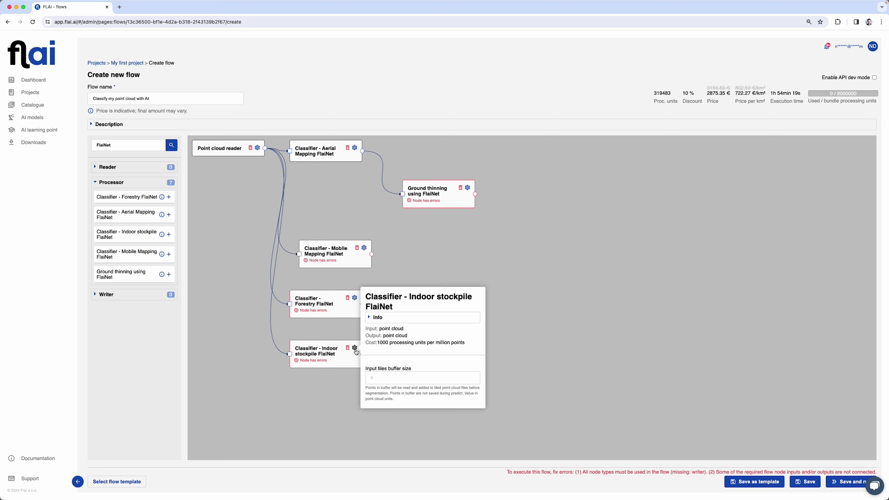
{"action": "left_click", "coordinate": [356, 350]}
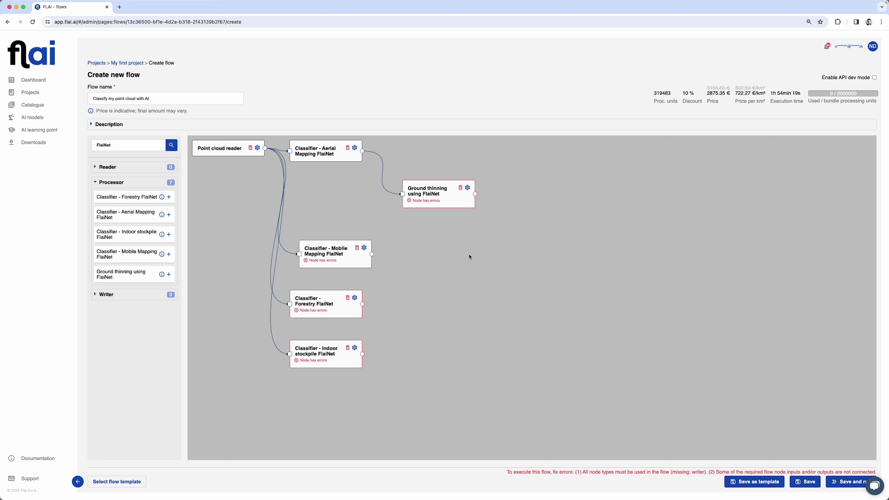
Step: Delete the Mobile Mapping, Forestry and Indoor stockpile classifier nodes and move the ground thinning node lower on the canvas
{"action": "left_click", "coordinate": [357, 248]}
{"action": "left_click", "coordinate": [347, 298]}
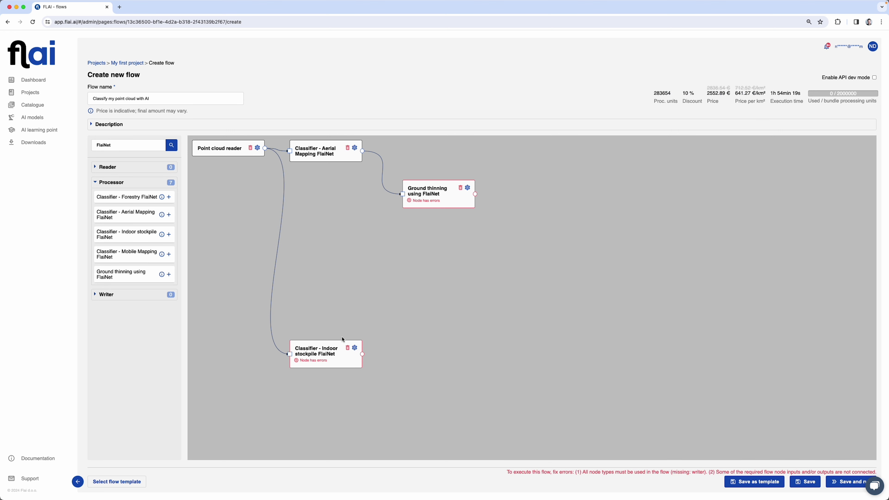
{"action": "left_click", "coordinate": [348, 348]}
{"action": "left_click_drag", "start_coordinate": [439, 200], "coordinate": [429, 249]}
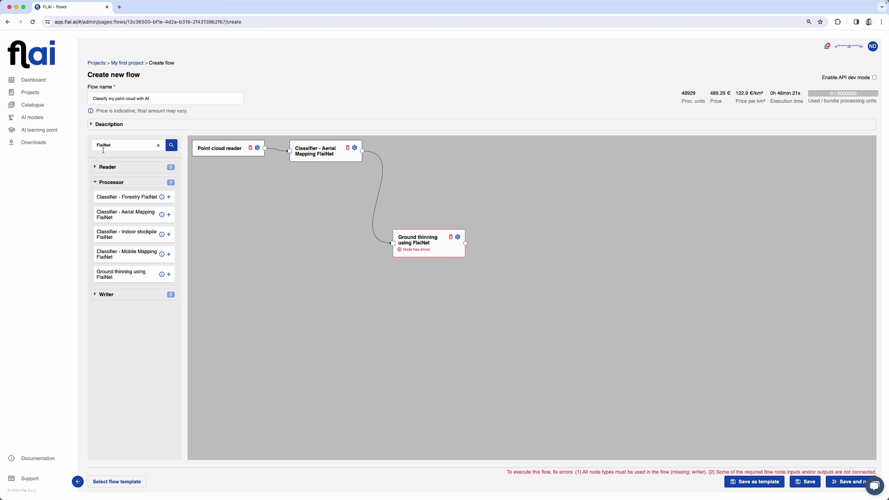
Step: Search the node list for "point cloud w" and add two Point cloud writer nodes to the flow
{"action": "double_click", "coordinate": [113, 145]}
{"action": "key", "text": "BackSpace"}
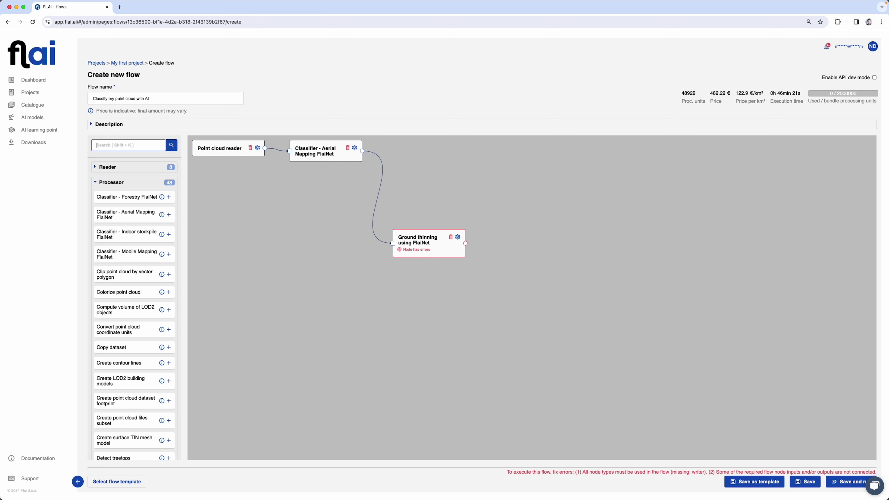
{"action": "type", "text": "point"}
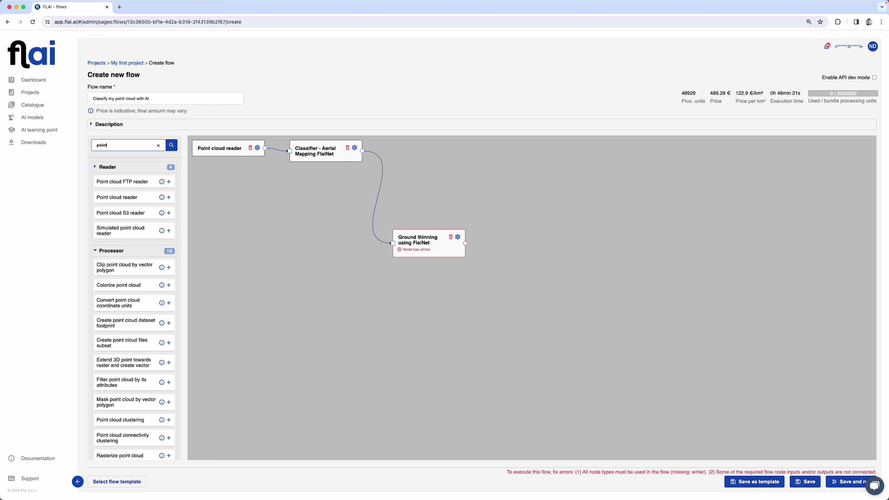
{"action": "type", "text": " cloud w"}
{"action": "left_click", "coordinate": [169, 218]}
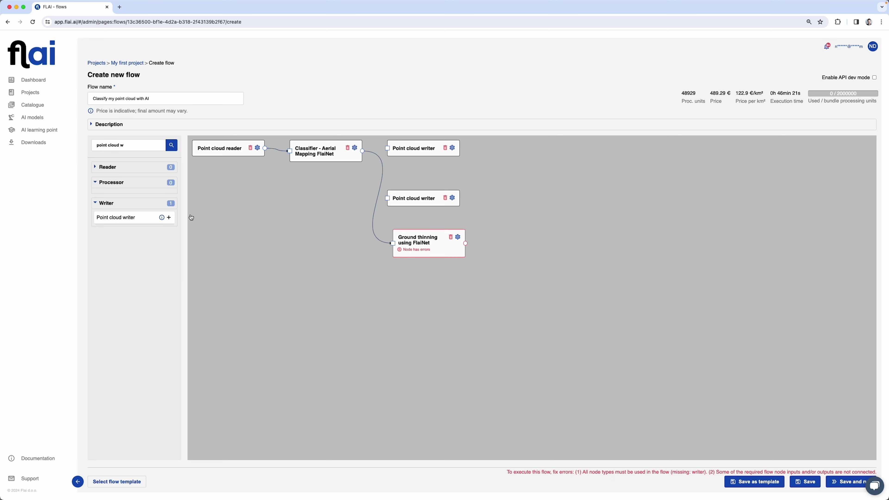
Step: Connect one writer to the ground thinning output and the other to the Aerial Mapping classifier output, arranging the nodes in neat rows
{"action": "left_click_drag", "start_coordinate": [424, 195], "coordinate": [572, 225]}
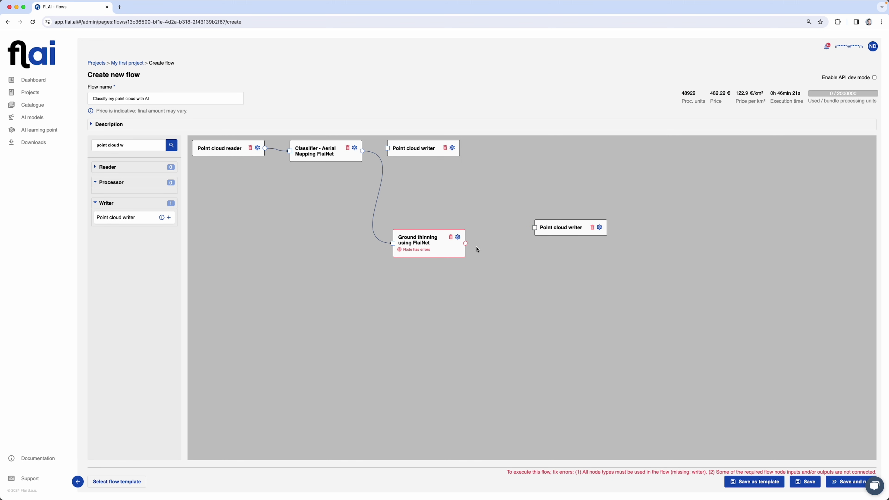
{"action": "left_click_drag", "start_coordinate": [466, 243], "coordinate": [534, 231]}
{"action": "left_click_drag", "start_coordinate": [425, 158], "coordinate": [549, 160]}
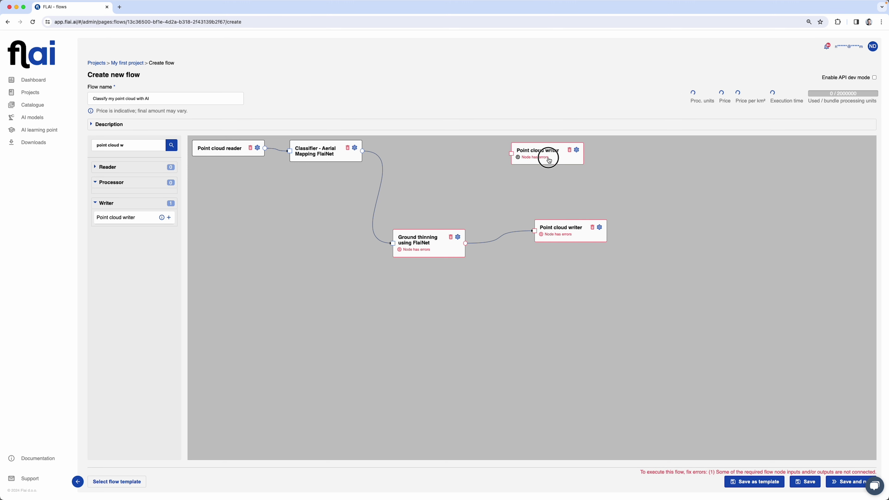
{"action": "left_click_drag", "start_coordinate": [362, 151], "coordinate": [514, 155]}
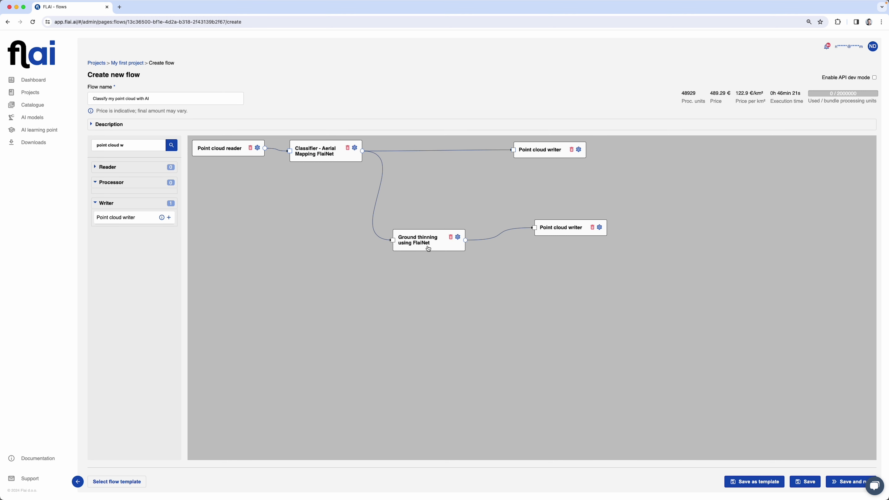
{"action": "left_click_drag", "start_coordinate": [429, 243], "coordinate": [438, 225]}
{"action": "left_click_drag", "start_coordinate": [582, 235], "coordinate": [566, 229]}
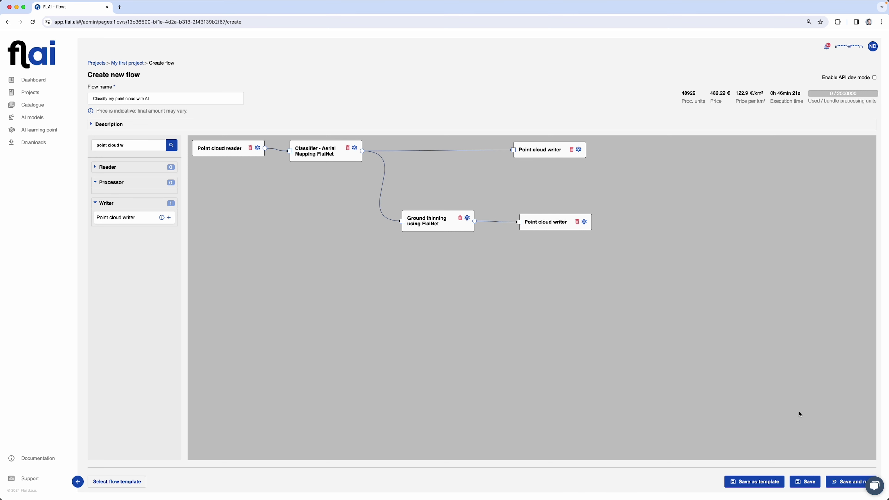
Step: Save and run the completed point cloud classification flow
{"action": "left_click", "coordinate": [844, 483]}
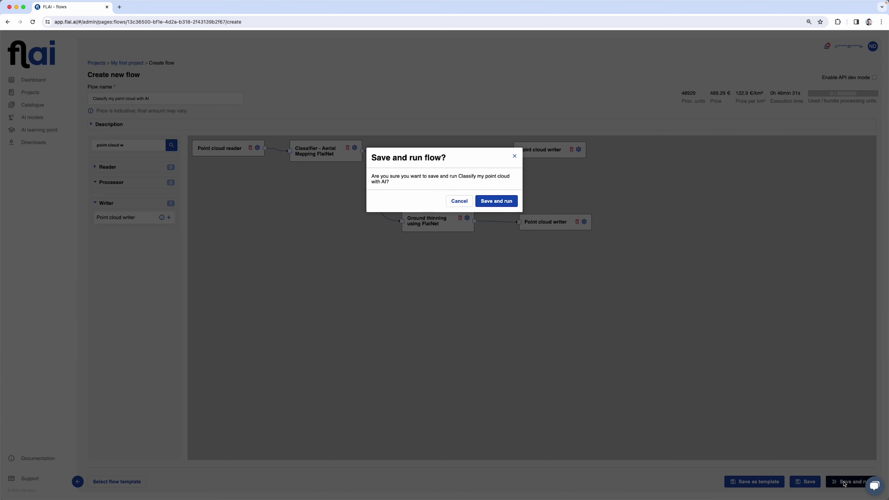